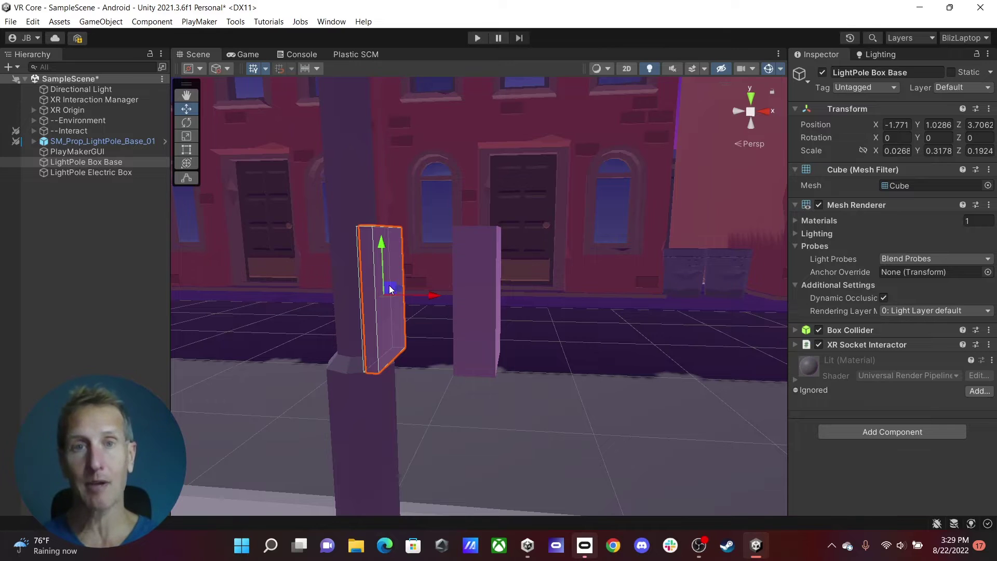
# Step: Add an XR Grab Interactable component to the LightPole Electric Box
pyautogui.click(483, 305)
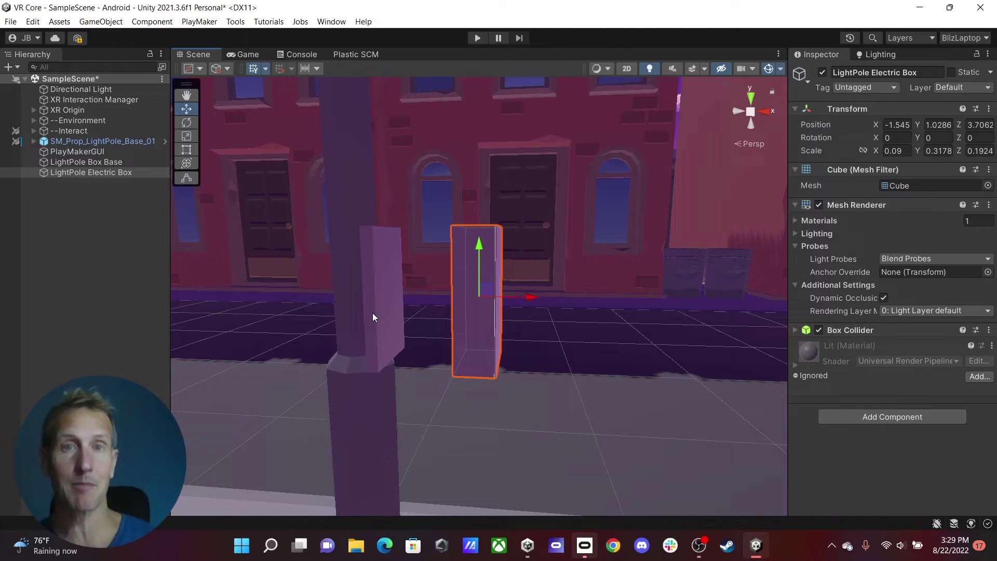
pyautogui.click(94, 162)
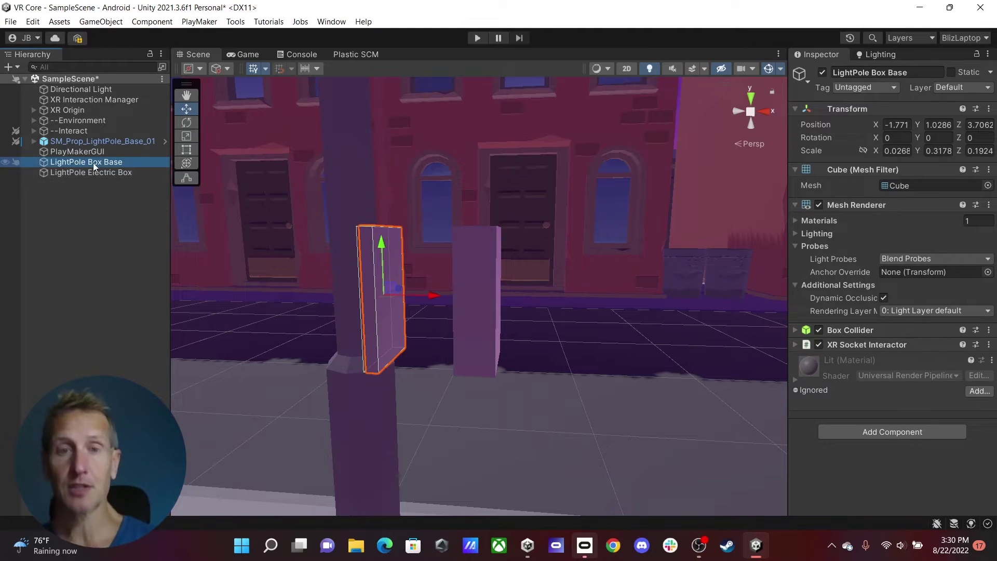
pyautogui.click(475, 263)
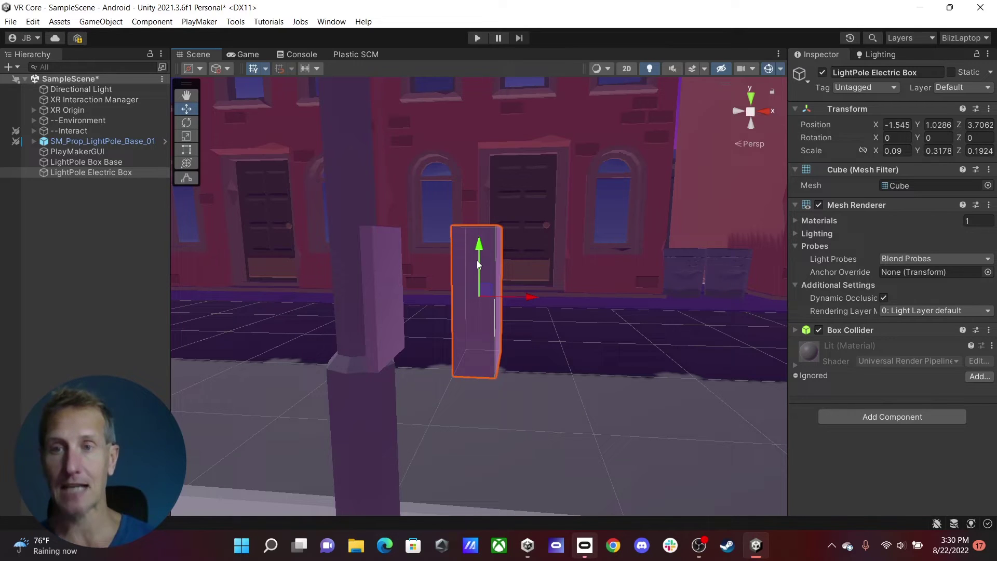
pyautogui.click(878, 417)
pyautogui.write('xr g')
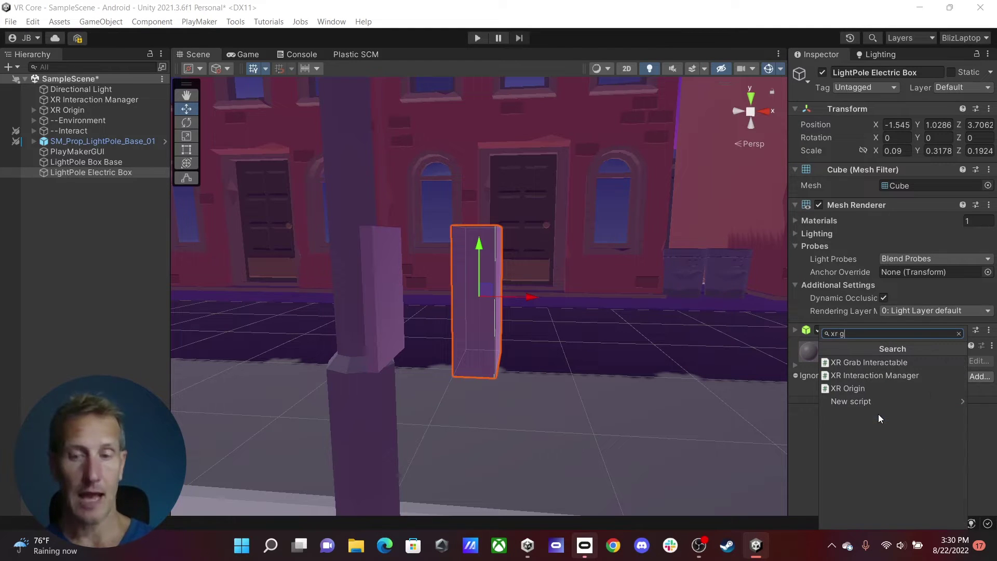
pyautogui.press('Return')
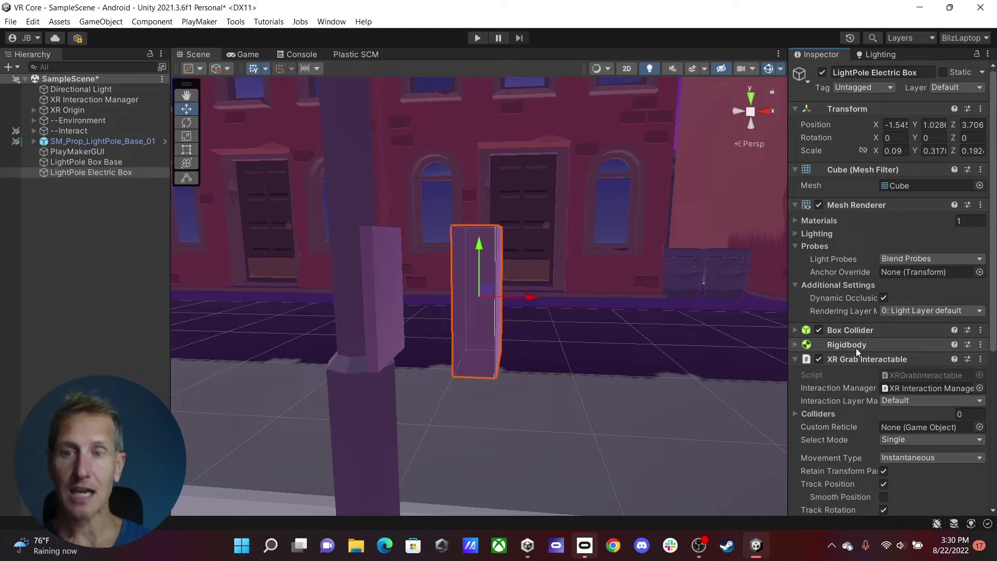
# Step: Set the Rigidbody collision detection of the LightPole Electric Box to Continuous Dynamic
pyautogui.click(795, 345)
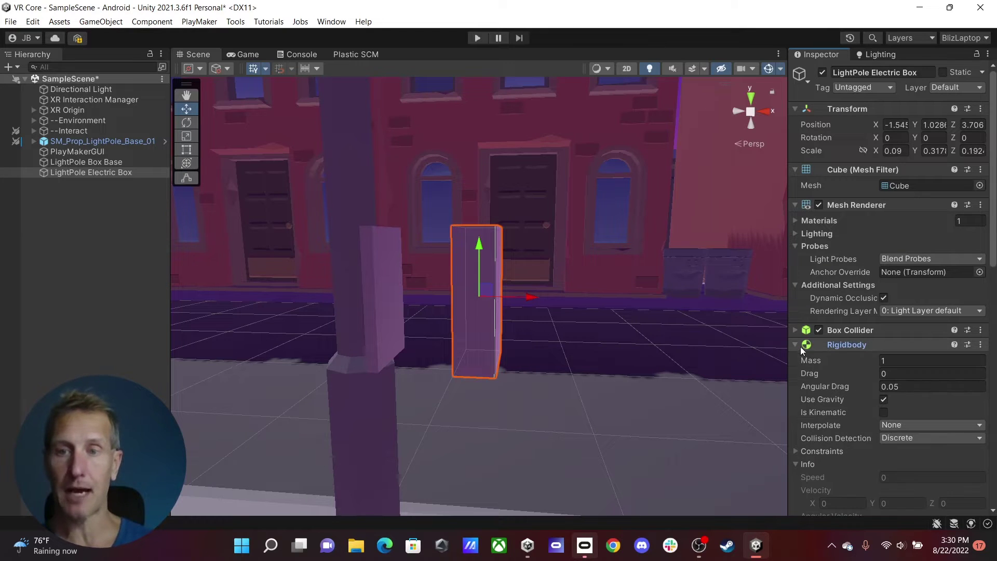
pyautogui.scroll(-2, 868, 347)
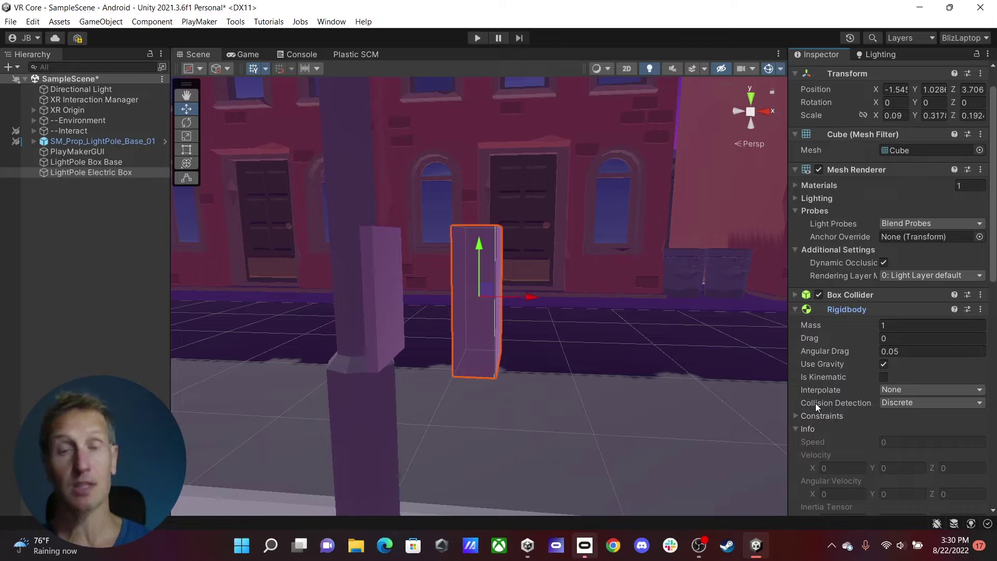
pyautogui.click(930, 401)
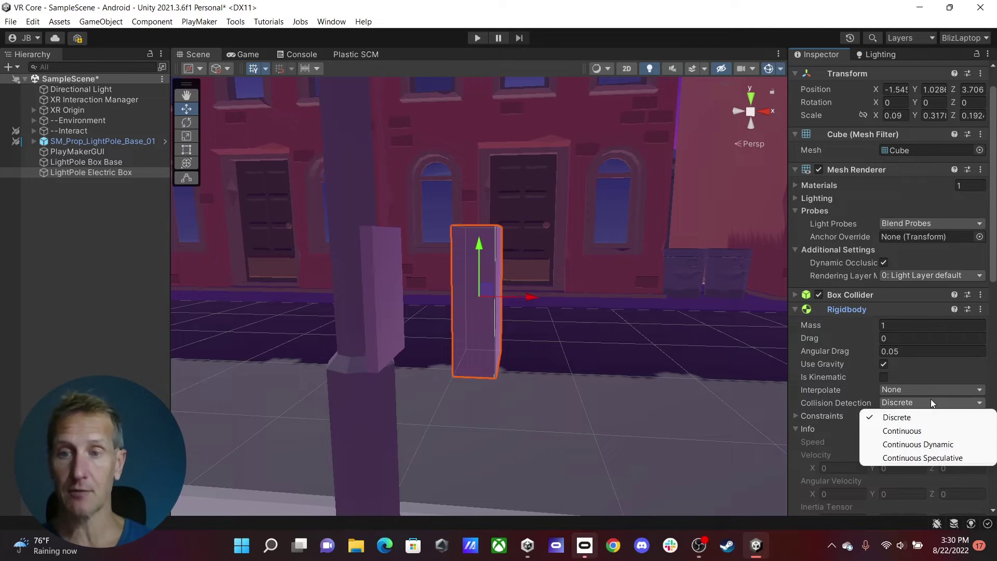
pyautogui.click(901, 445)
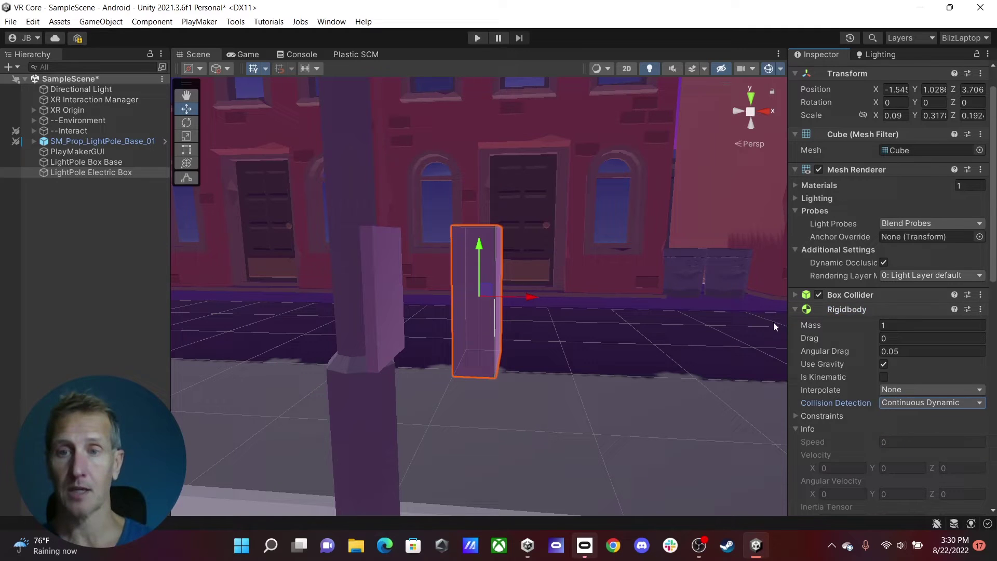
pyautogui.click(797, 309)
# Step: Enable Smooth Position and Smooth Rotation in the electric box's XR Grab Interactable
pyautogui.scroll(-5, 884, 312)
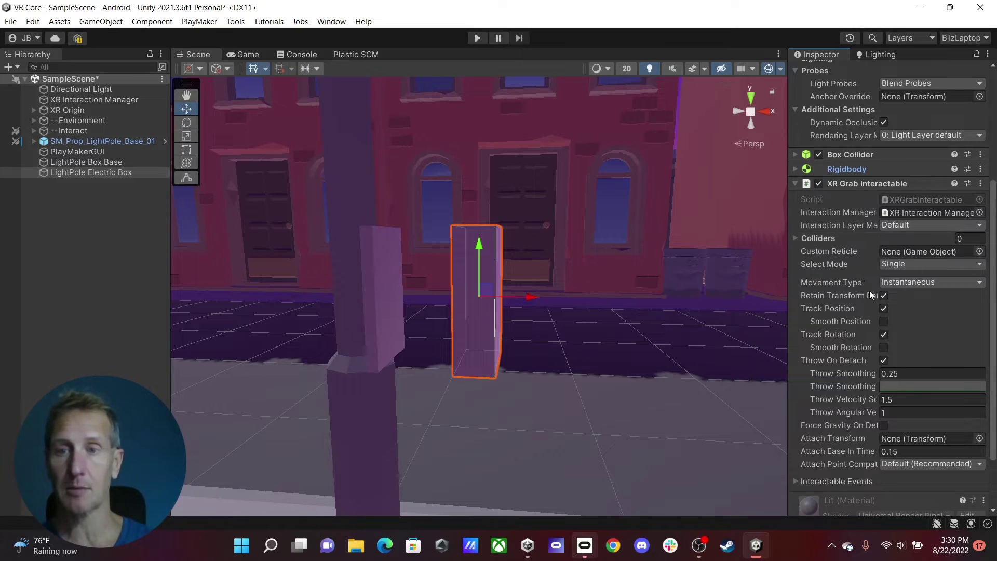
pyautogui.click(884, 321)
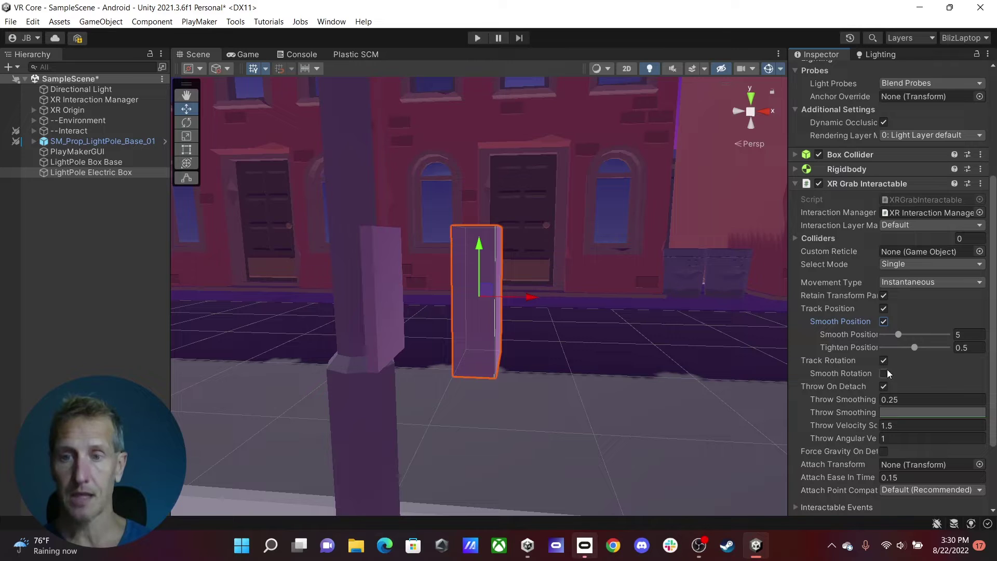
pyautogui.click(884, 373)
pyautogui.scroll(-3, 915, 371)
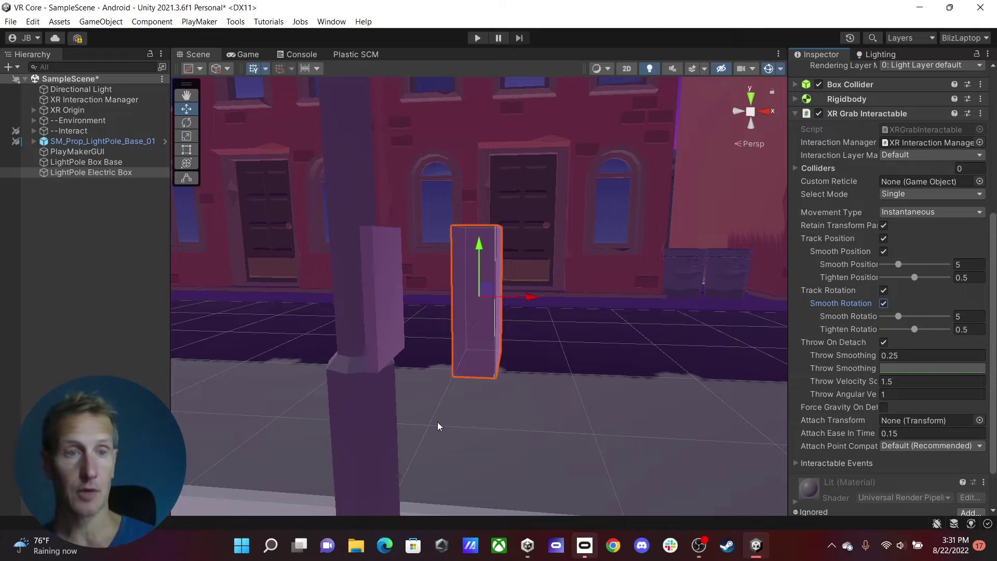
# Step: Create an empty child object named AttachPoint under LightPole Electric Box
pyautogui.rightClick(64, 171)
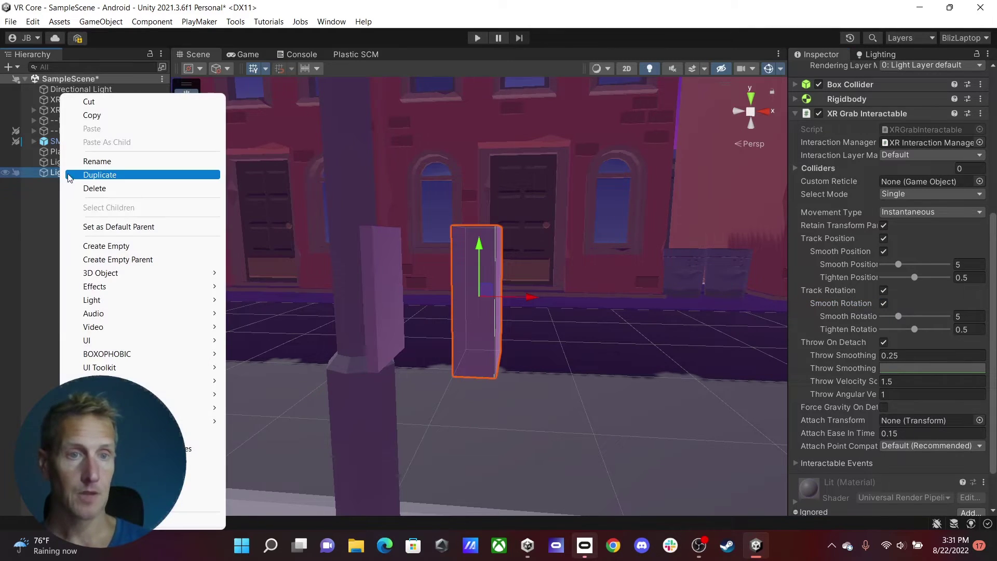
pyautogui.click(106, 245)
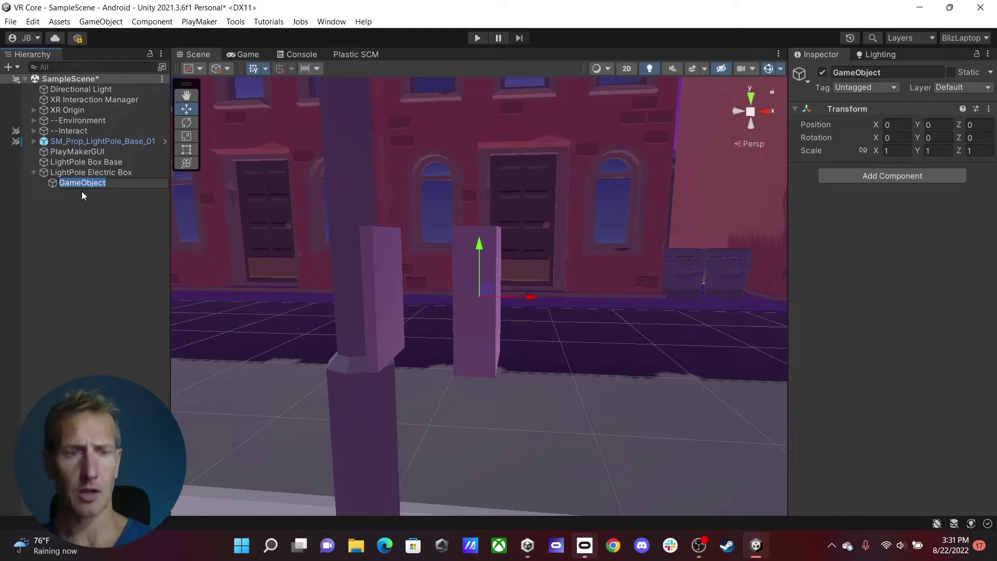
pyautogui.write('AttachPoint')
pyautogui.press('Return')
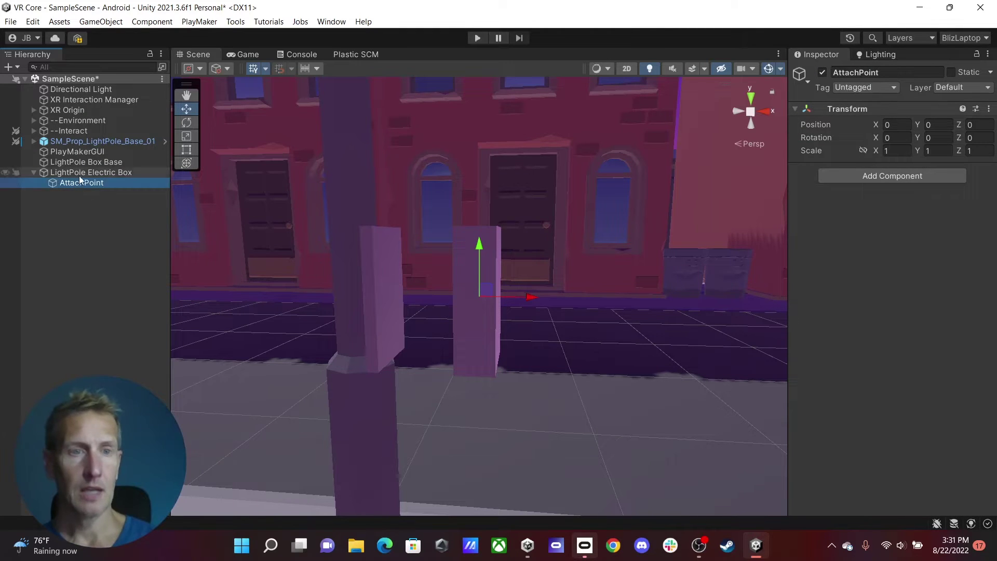
# Step: Assign AttachPoint as the electric box's Attach Transform and move it to about X -0.57, at the face toward the pole
pyautogui.click(79, 175)
pyautogui.moveTo(89, 183); pyautogui.dragTo(914, 435)
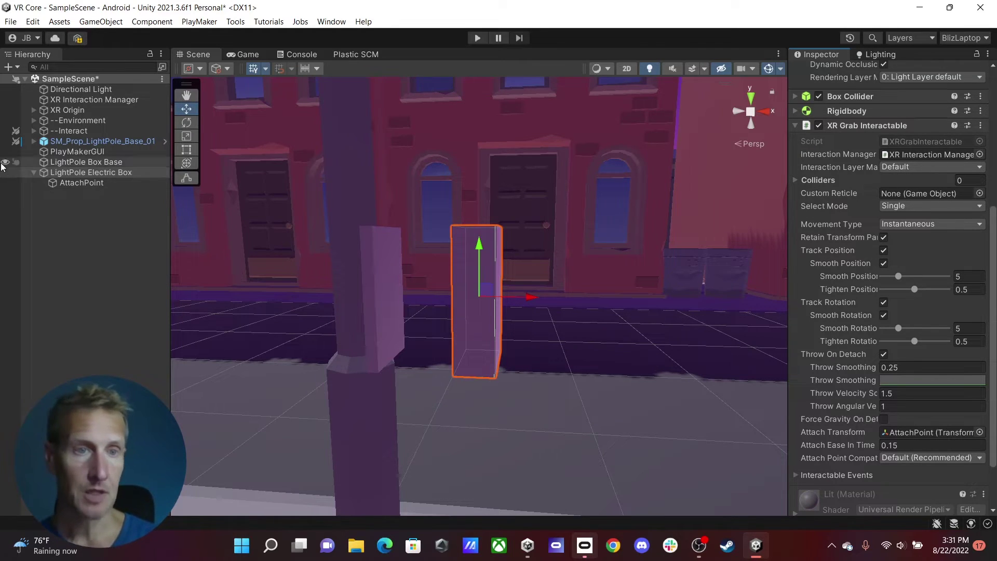
pyautogui.click(82, 183)
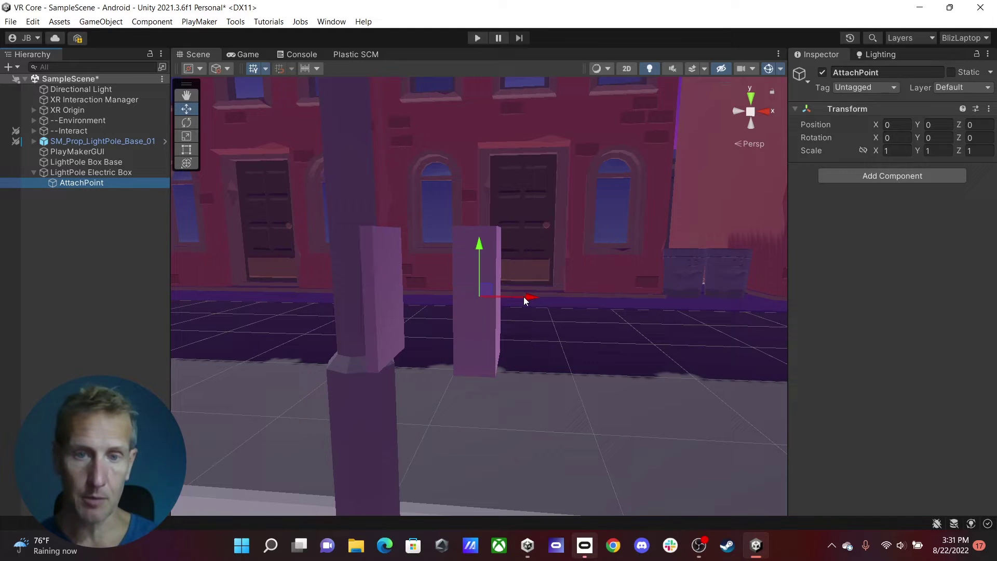
pyautogui.keyDown('alt'); pyautogui.moveTo(512, 299); pyautogui.dragTo(587, 306); pyautogui.keyUp('alt')
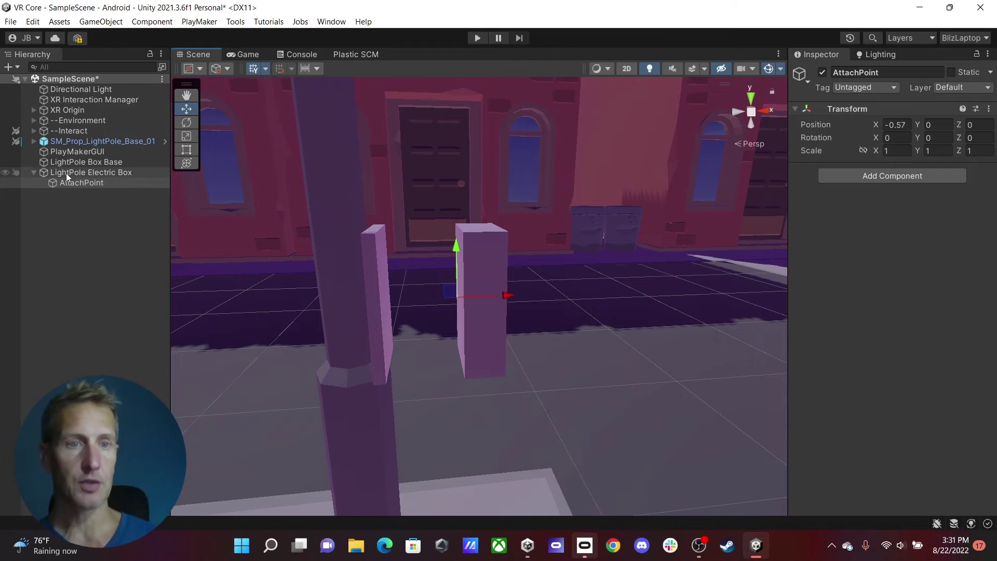
# Step: Tilt the LightPole Electric Box to about 66.5 degrees around the Z axis
pyautogui.click(32, 173)
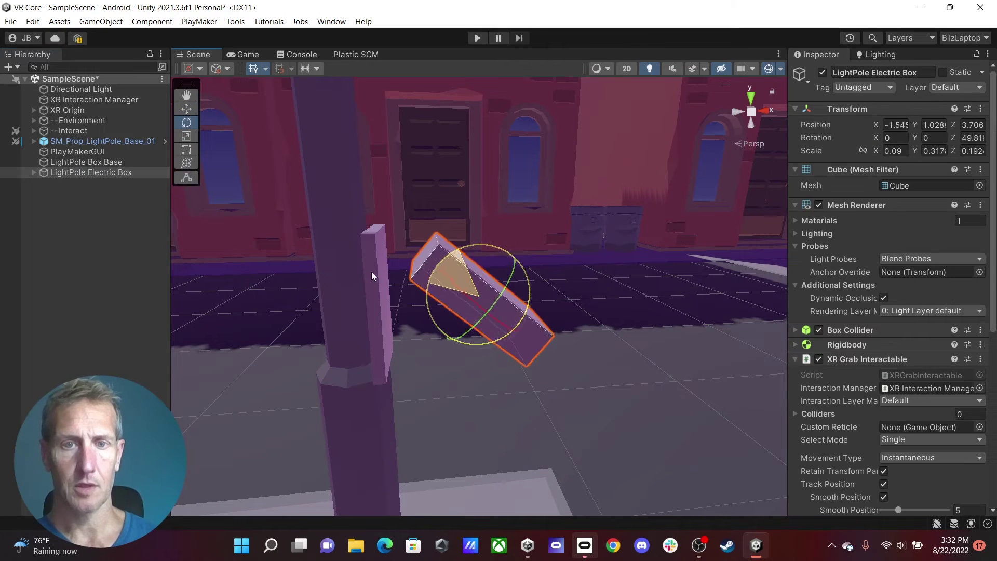
pyautogui.moveTo(372, 272); pyautogui.dragTo(349, 292)
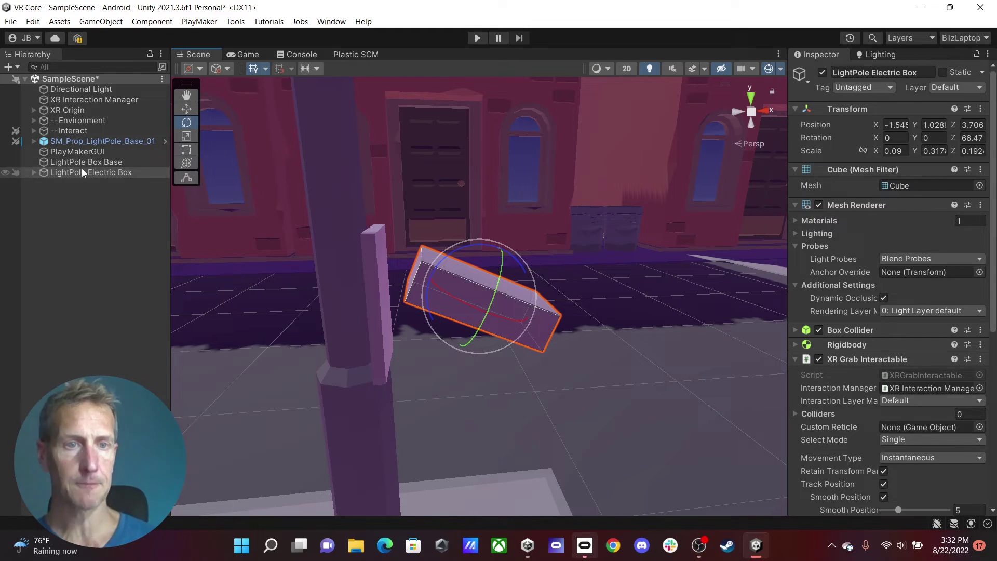
pyautogui.click(110, 179)
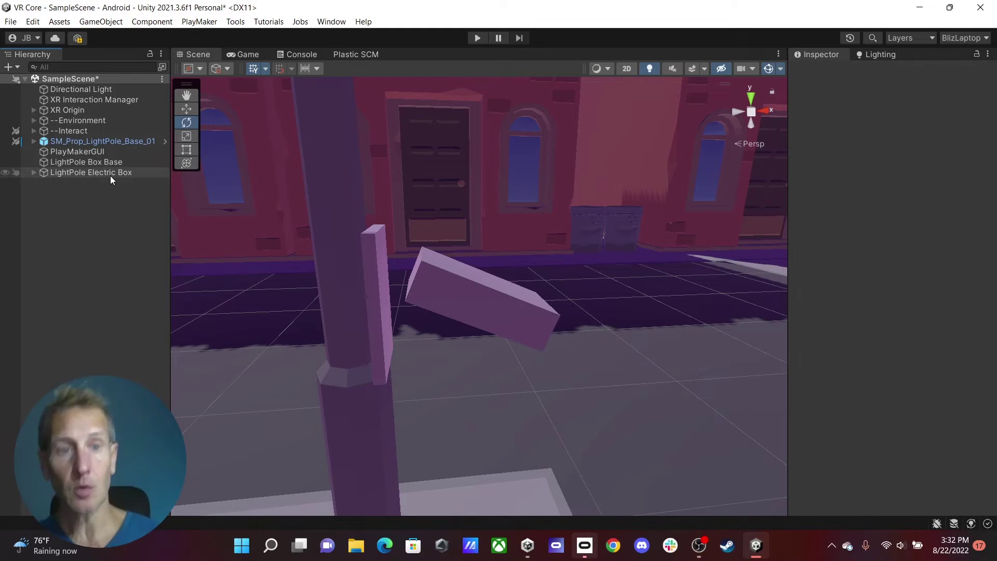
# Step: Add an XR Socket Interactor component to LightPole Box Base
pyautogui.click(86, 162)
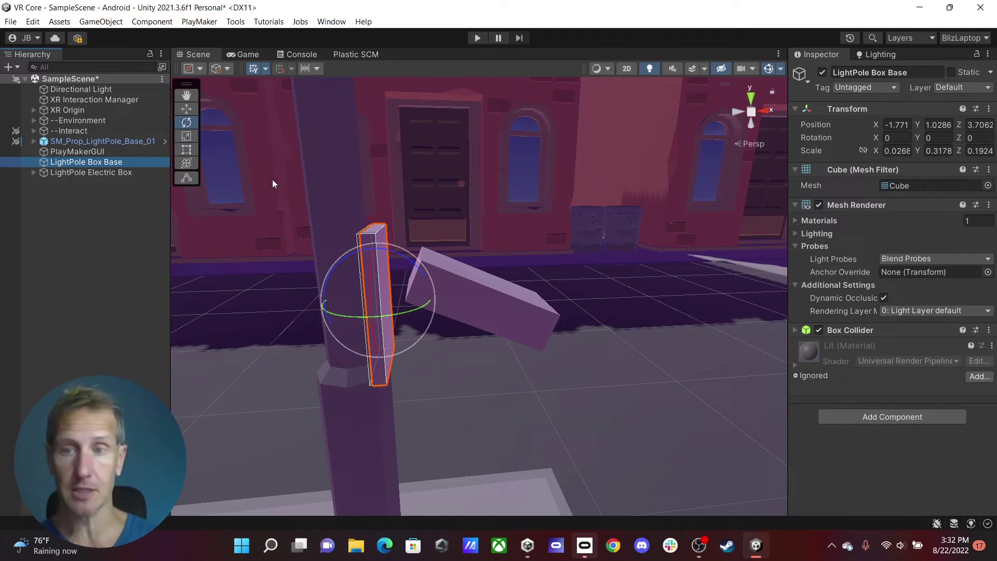
pyautogui.click(892, 417)
pyautogui.click(842, 362)
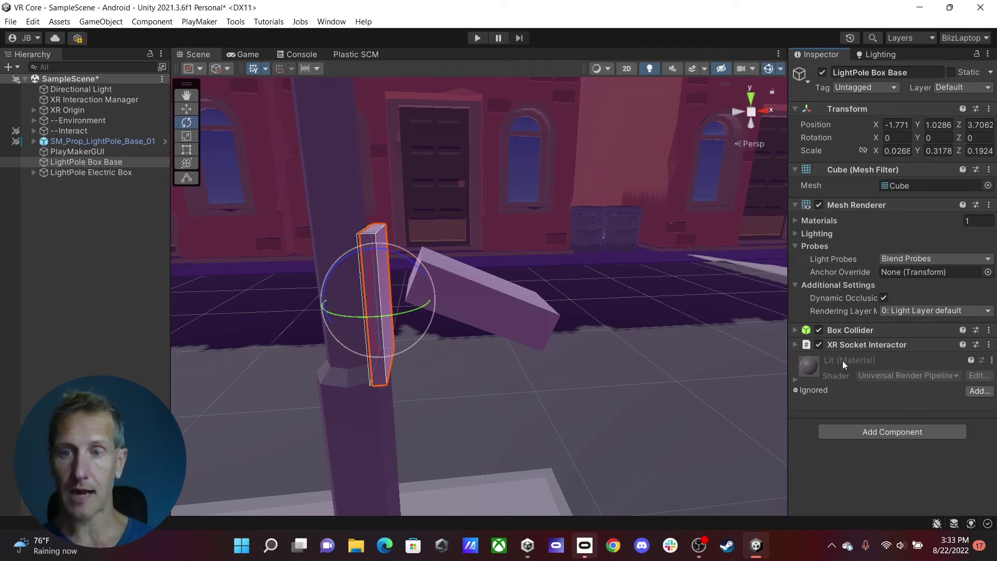
# Step: Make the box base's Box Collider a trigger and extend it away from the pole to an X size of about 5.69
pyautogui.click(792, 330)
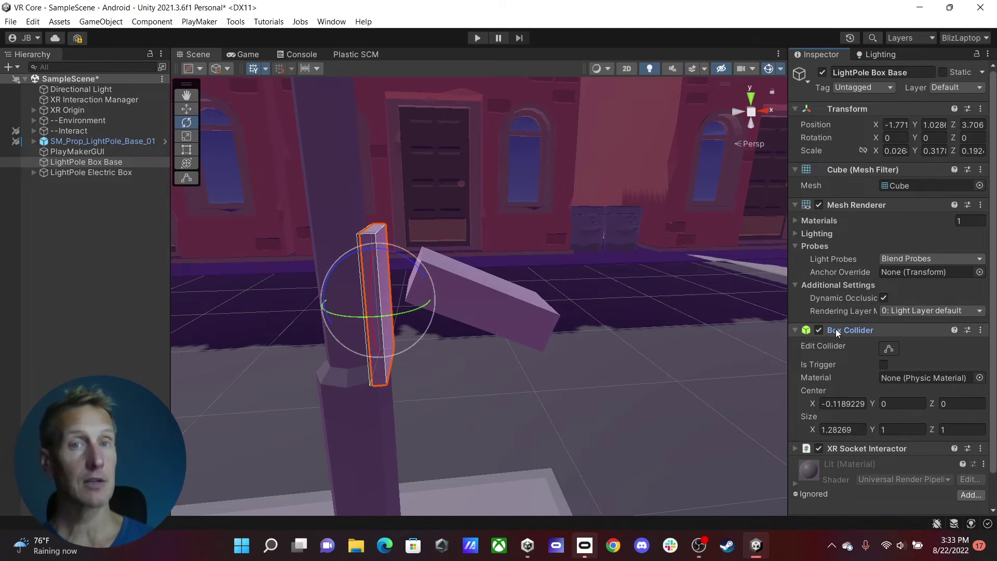
pyautogui.click(883, 365)
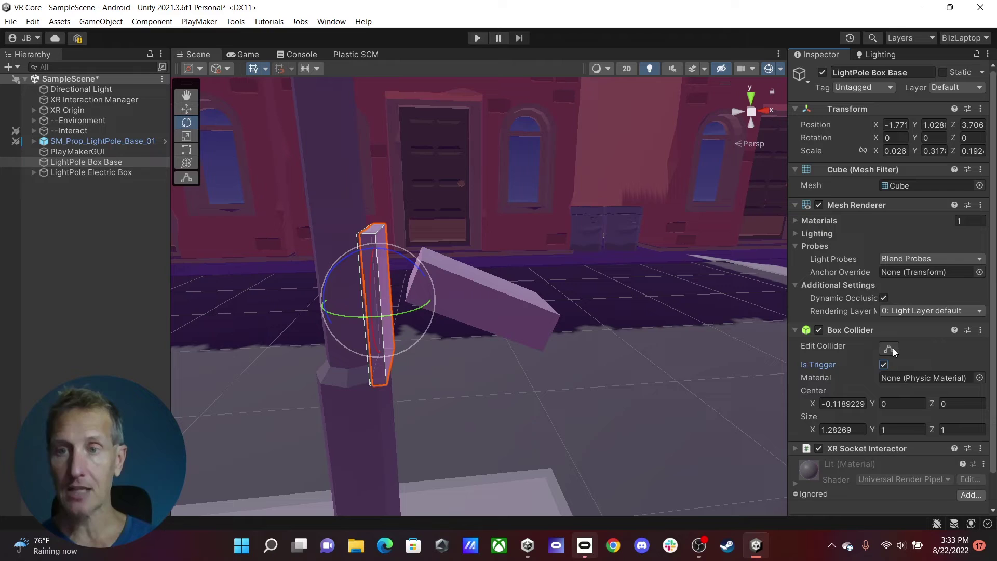
pyautogui.click(890, 349)
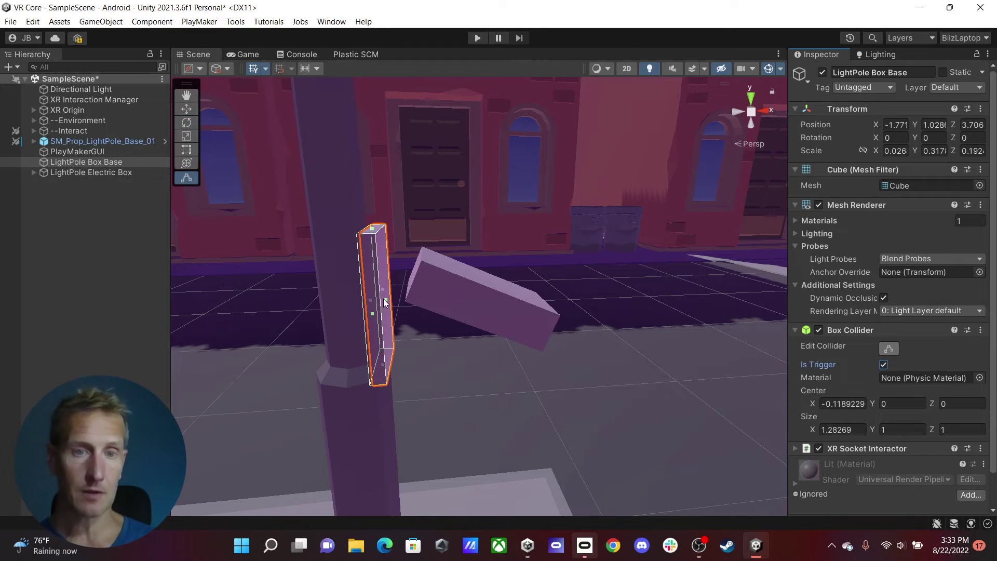
pyautogui.moveTo(384, 303); pyautogui.dragTo(440, 307)
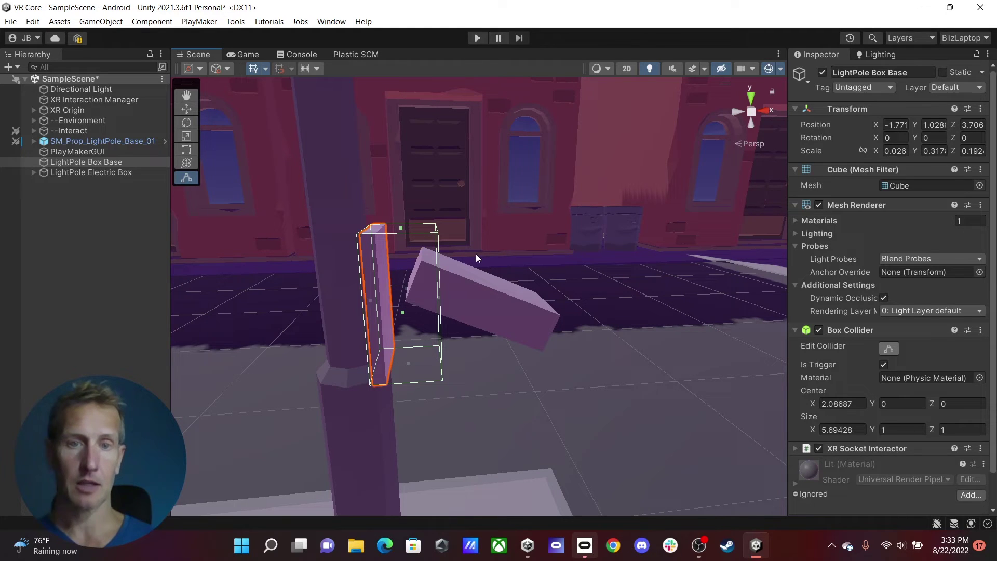
pyautogui.moveTo(402, 301)
pyautogui.keyDown('alt'); pyautogui.mouseDown()
pyautogui.moveTo(397, 326)
pyautogui.moveTo(415, 298)
pyautogui.mouseUp(); pyautogui.keyUp('alt')
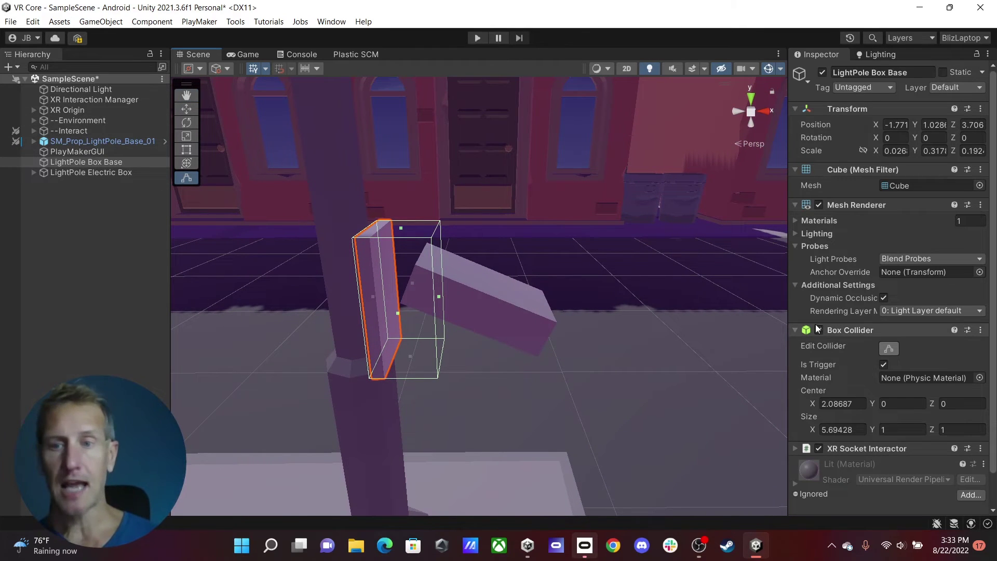
# Step: Expand the XR Socket Interactor settings and create an empty child object named Attach Point under LightPole Box Base
pyautogui.scroll(-2, 904, 335)
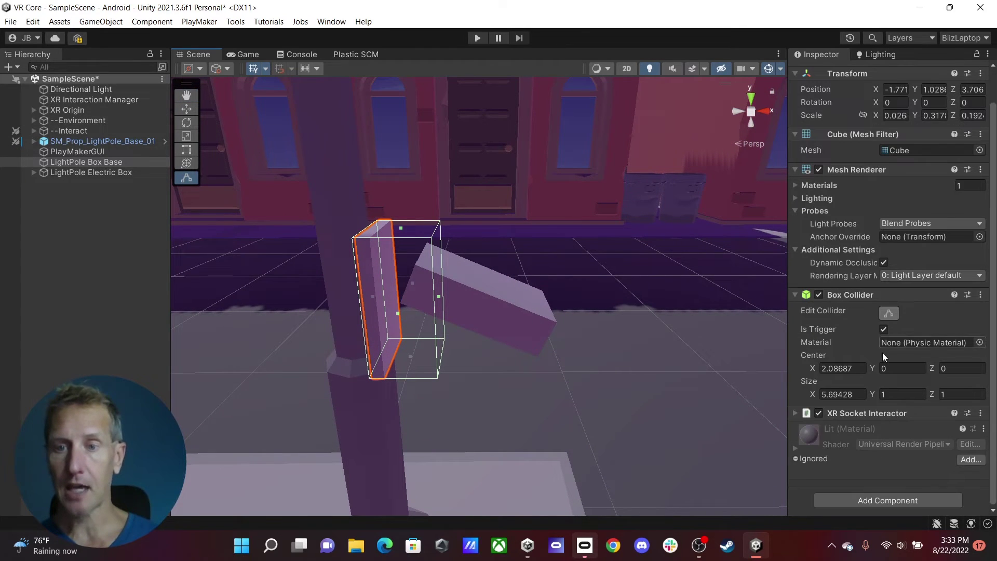
pyautogui.click(794, 414)
pyautogui.scroll(-5, 822, 332)
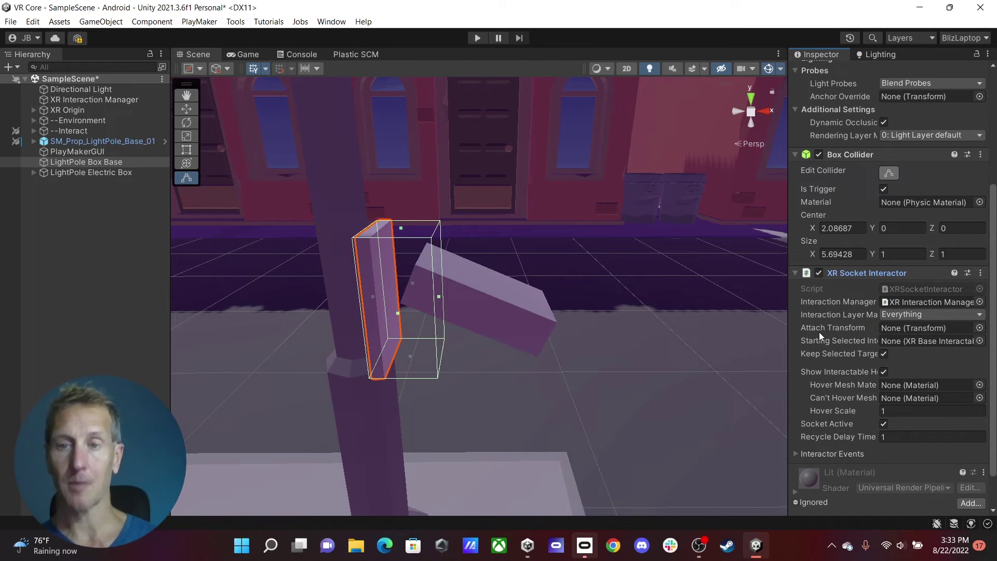
pyautogui.moveTo(819, 332)
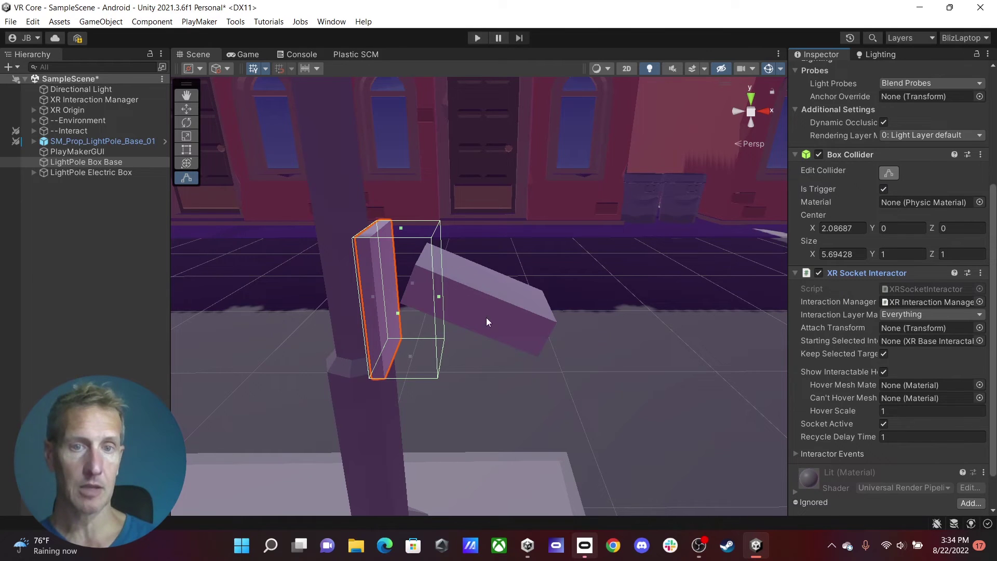
pyautogui.rightClick(73, 162)
pyautogui.click(125, 248)
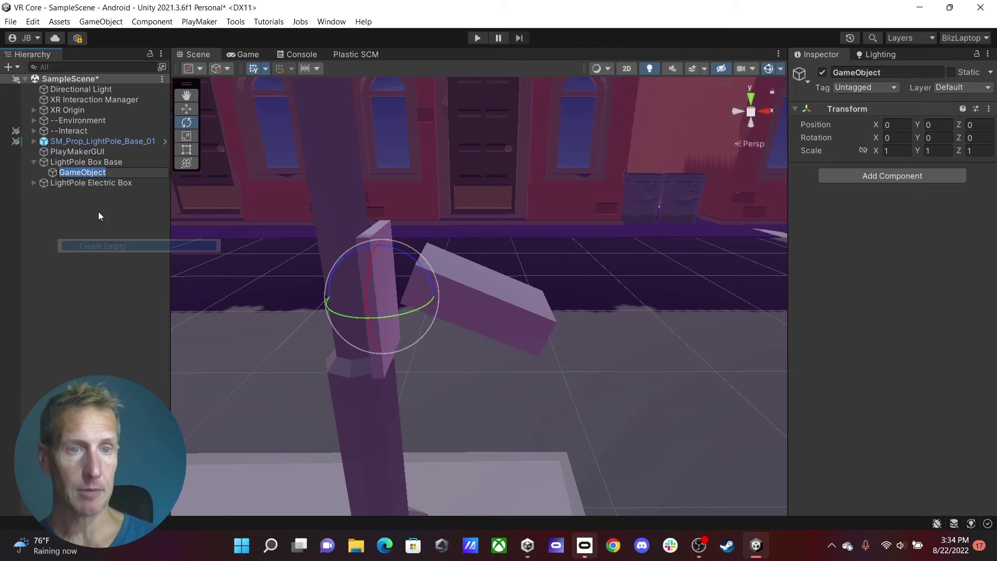
pyautogui.write('Attach POint')
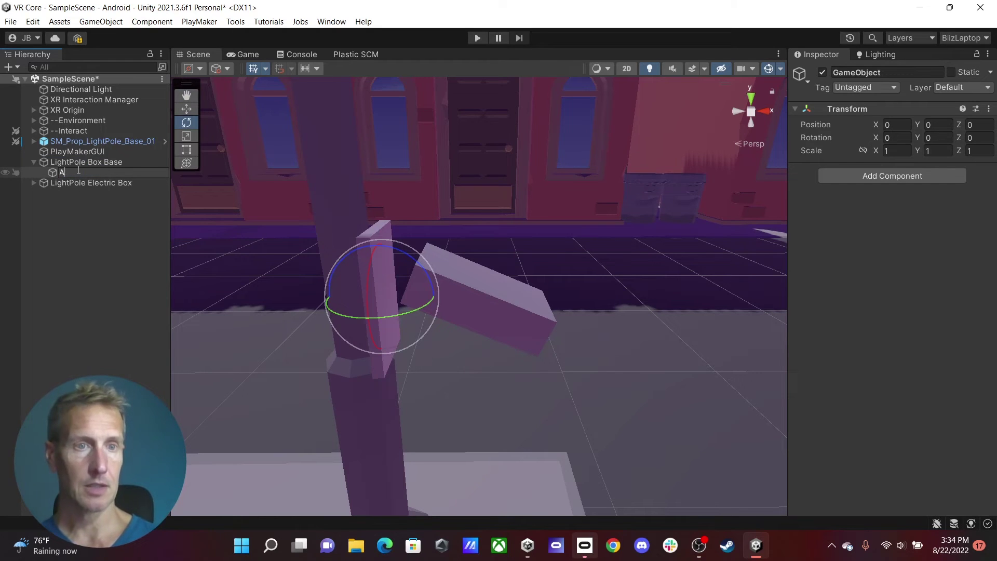
pyautogui.press('BackSpace')
pyautogui.press('BackSpace')
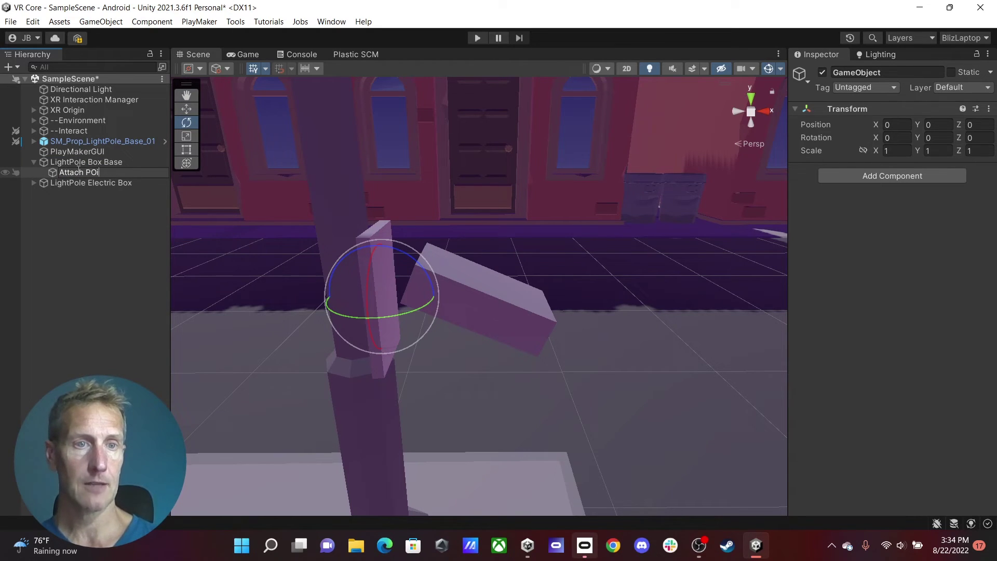
pyautogui.press('BackSpace')
pyautogui.write('oint')
pyautogui.press('Return')
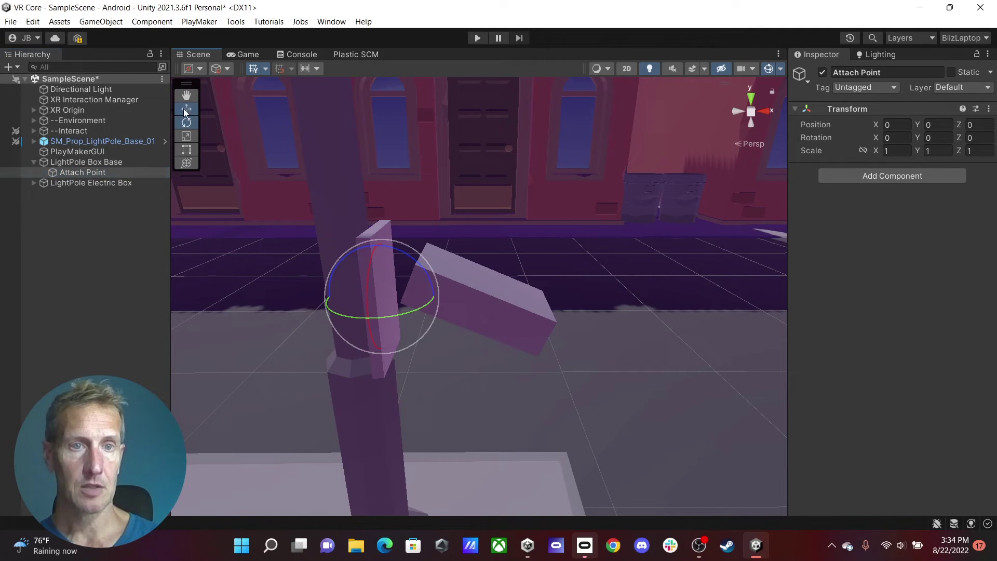
# Step: Move Attach Point to about X 0.58, at the base's outer face, and assign it as the socket interactor's Attach Transform
pyautogui.keyDown('alt'); pyautogui.moveTo(384, 330); pyautogui.dragTo(425, 289); pyautogui.keyUp('alt')
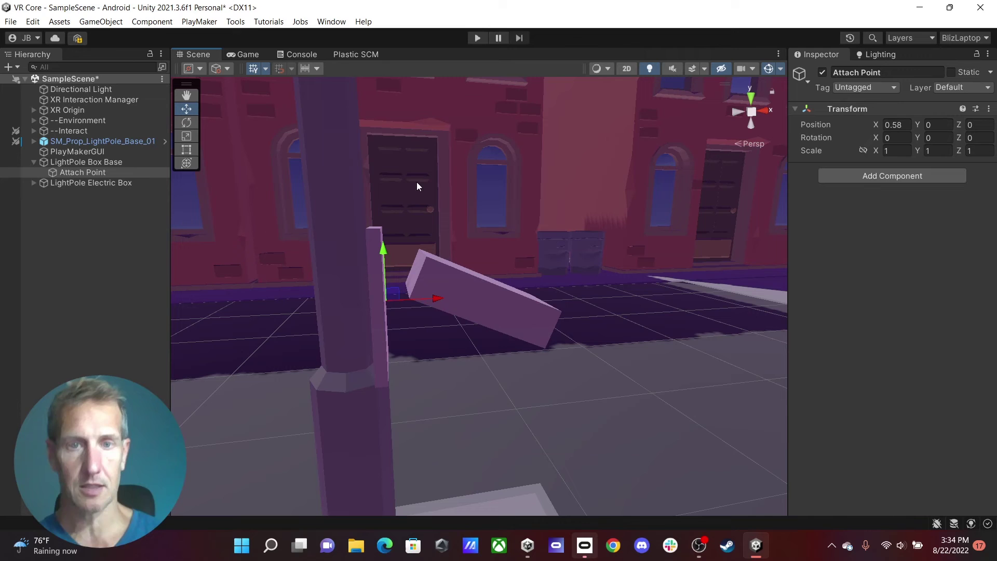
pyautogui.click(76, 161)
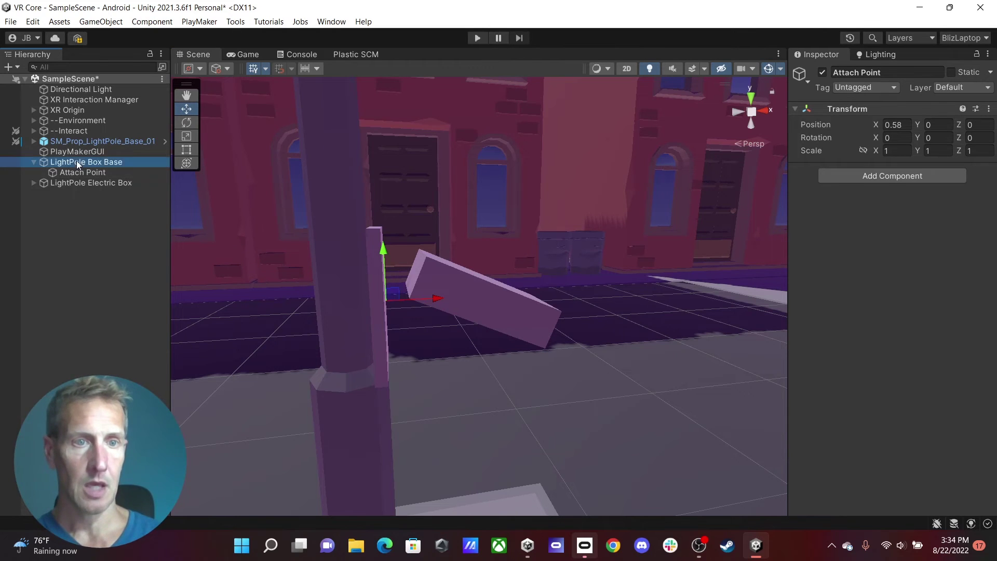
pyautogui.scroll(-4, 842, 444)
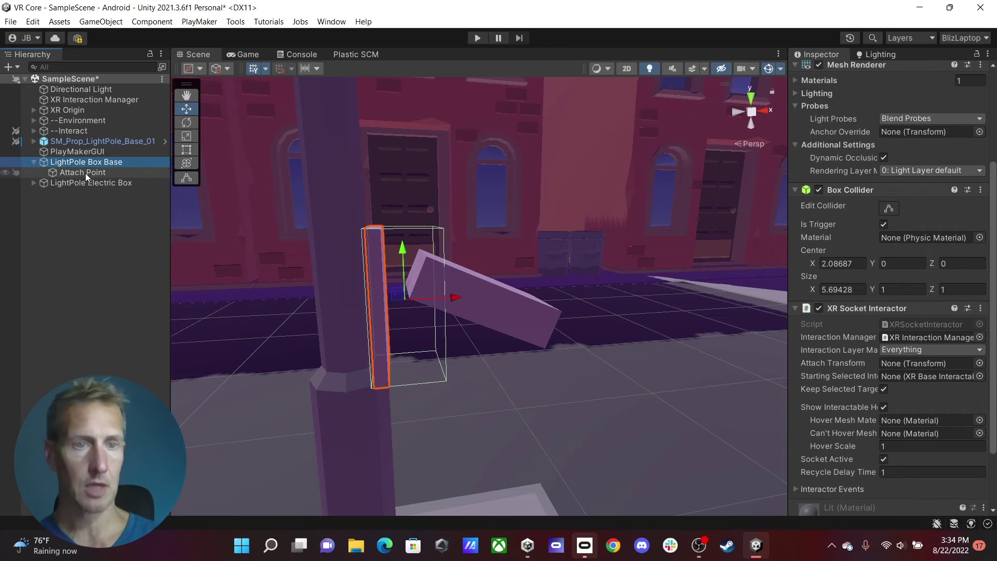
pyautogui.moveTo(77, 173); pyautogui.dragTo(936, 365)
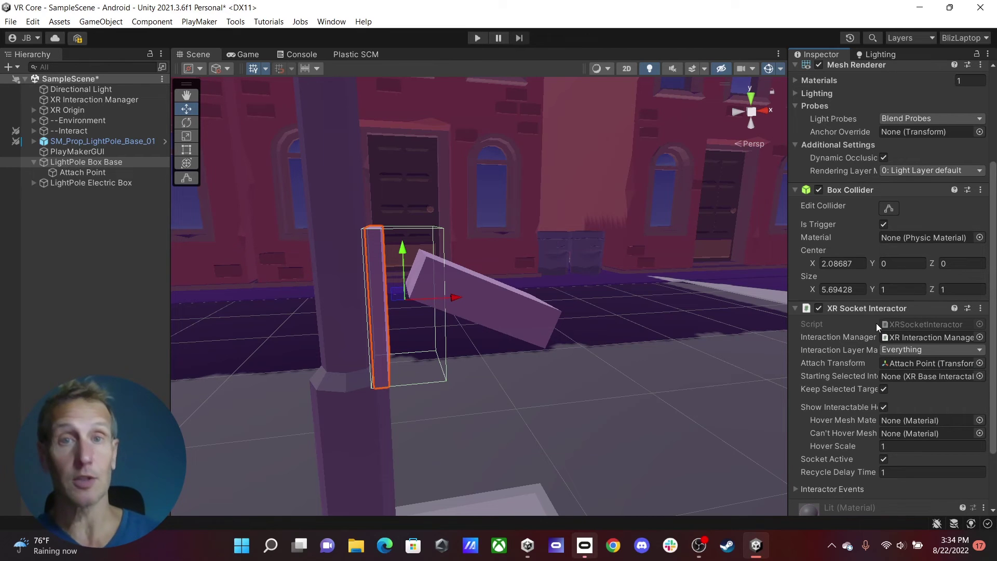
# Step: Run the scene in play mode to test grabbing the electric box and socketing it onto the light pole
pyautogui.click(477, 37)
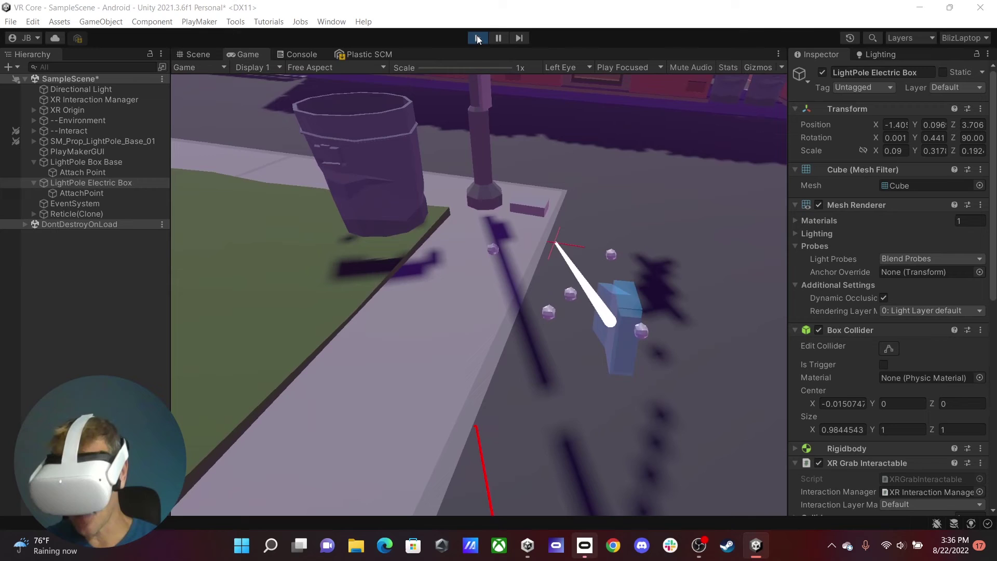